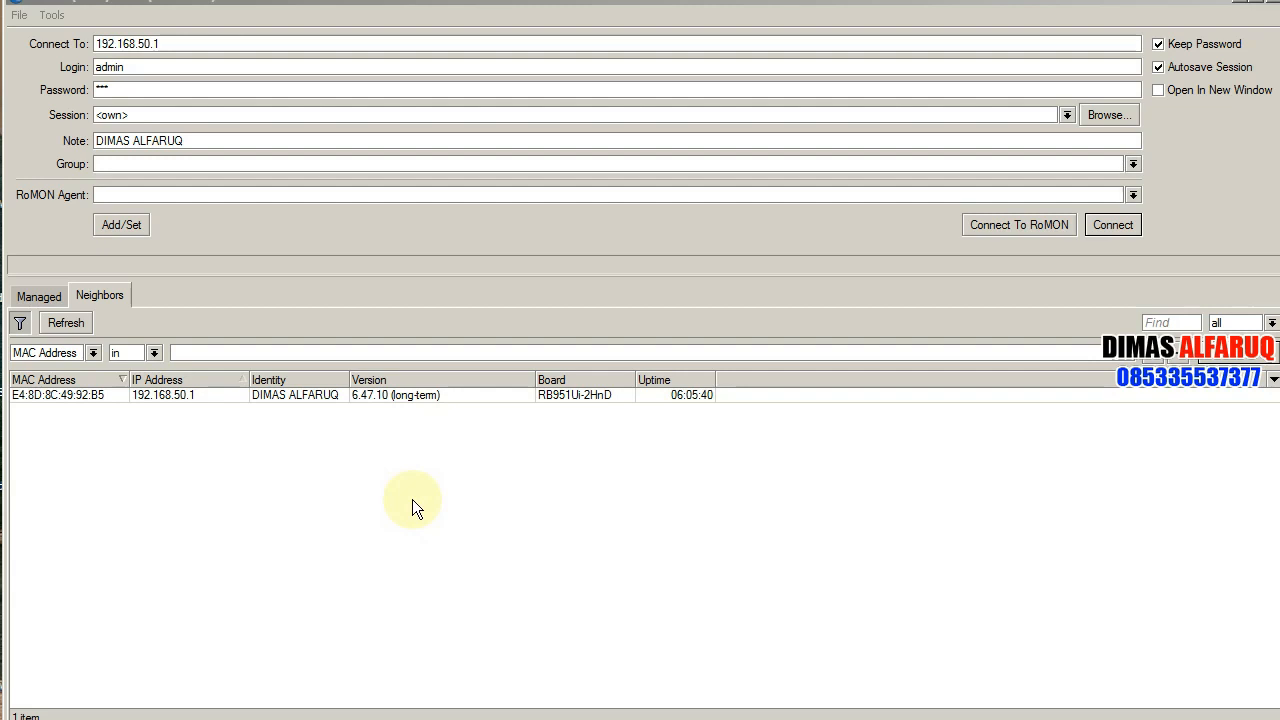
Step: Connect to the discovered router at 192.168.50.1 with the saved admin login and close the Neighbor List
click(102, 295)
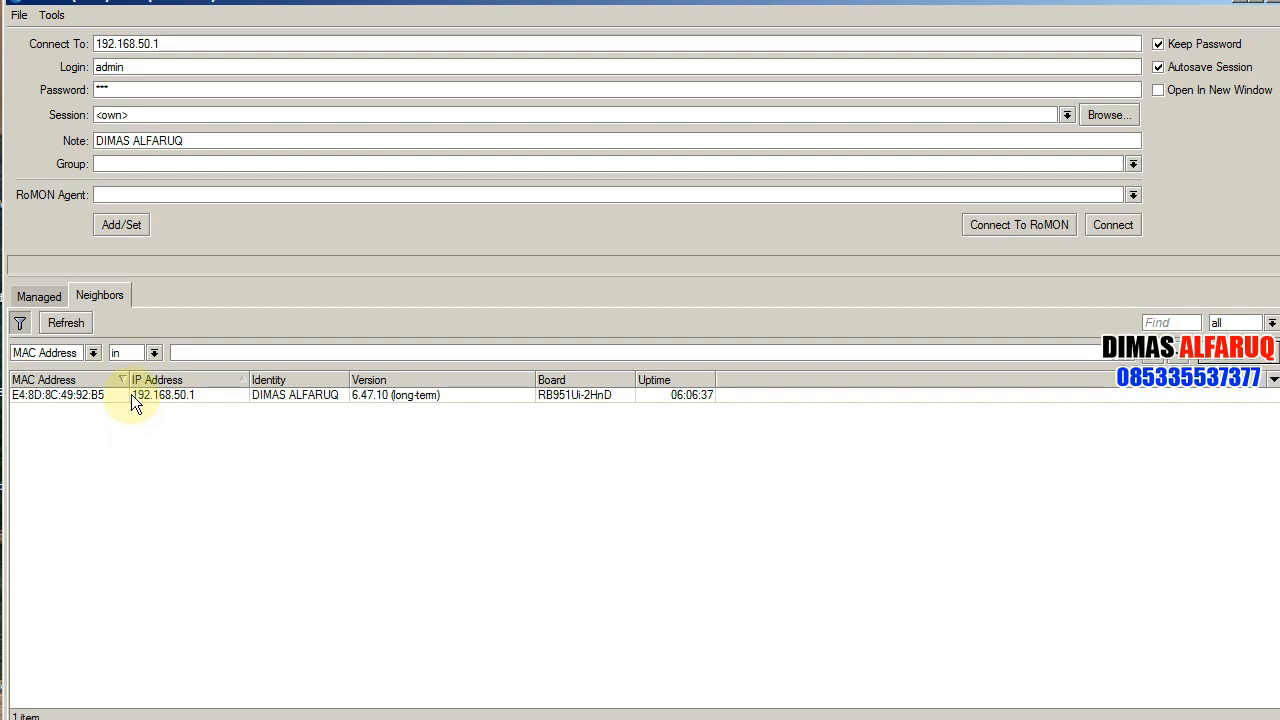
click(1110, 225)
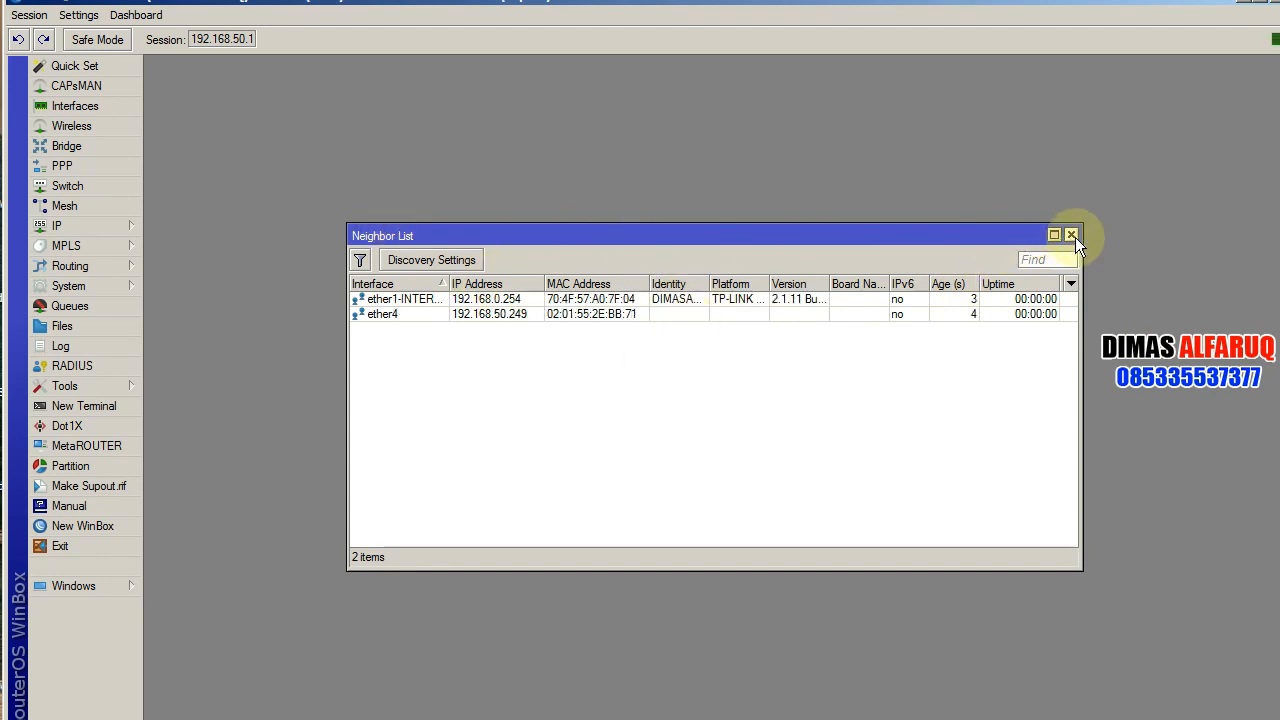
click(1071, 235)
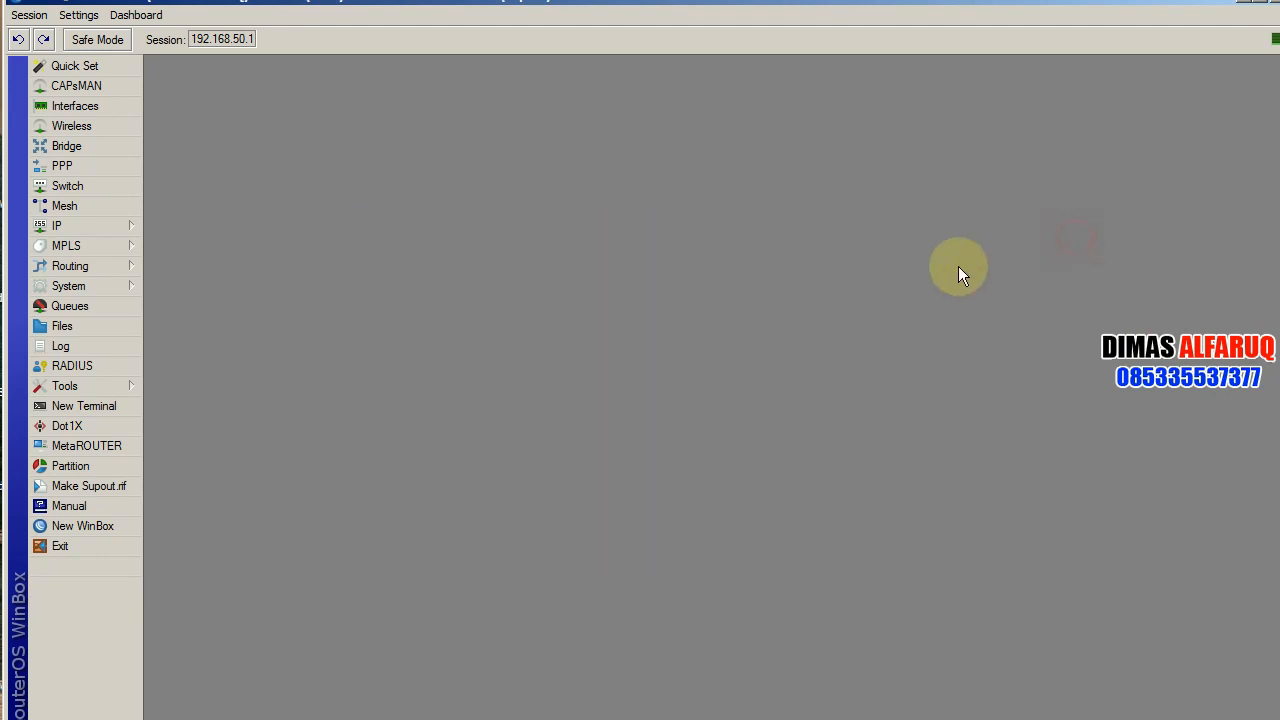
Step: Set the interface in the IP neighbor Discovery Settings to none, apply it and close the Neighbor List
click(65, 232)
click(187, 465)
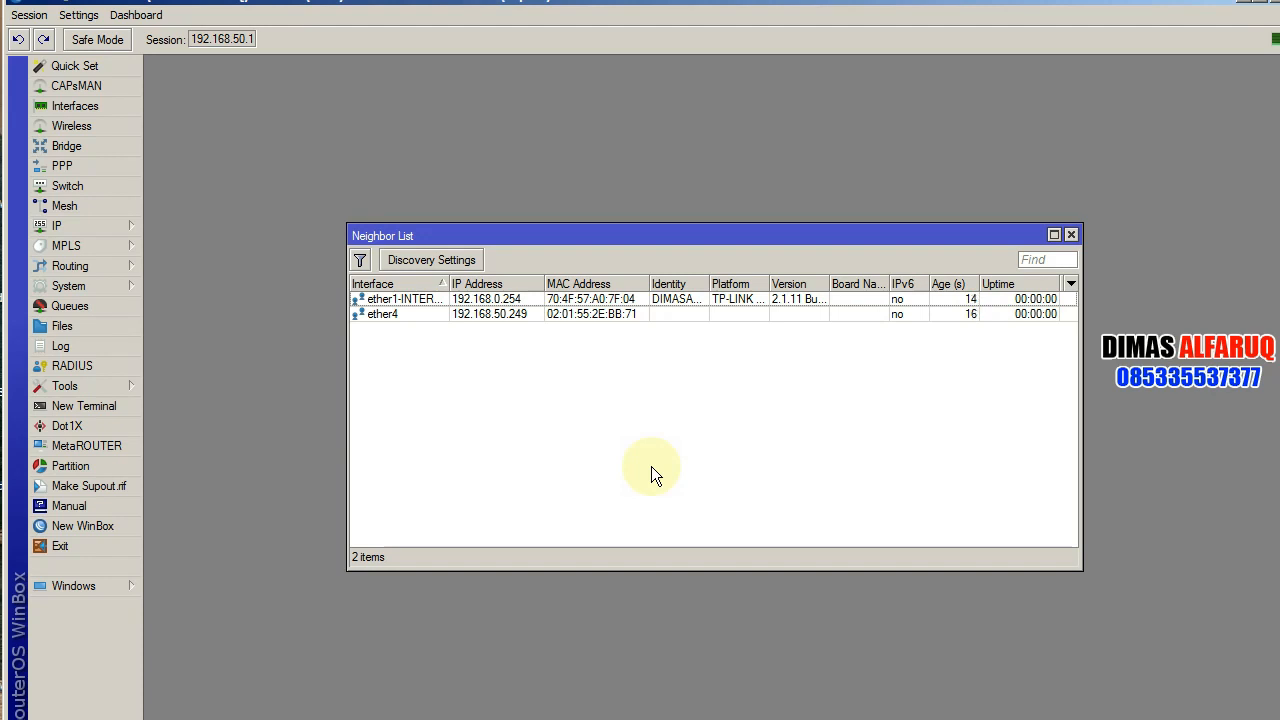
click(446, 263)
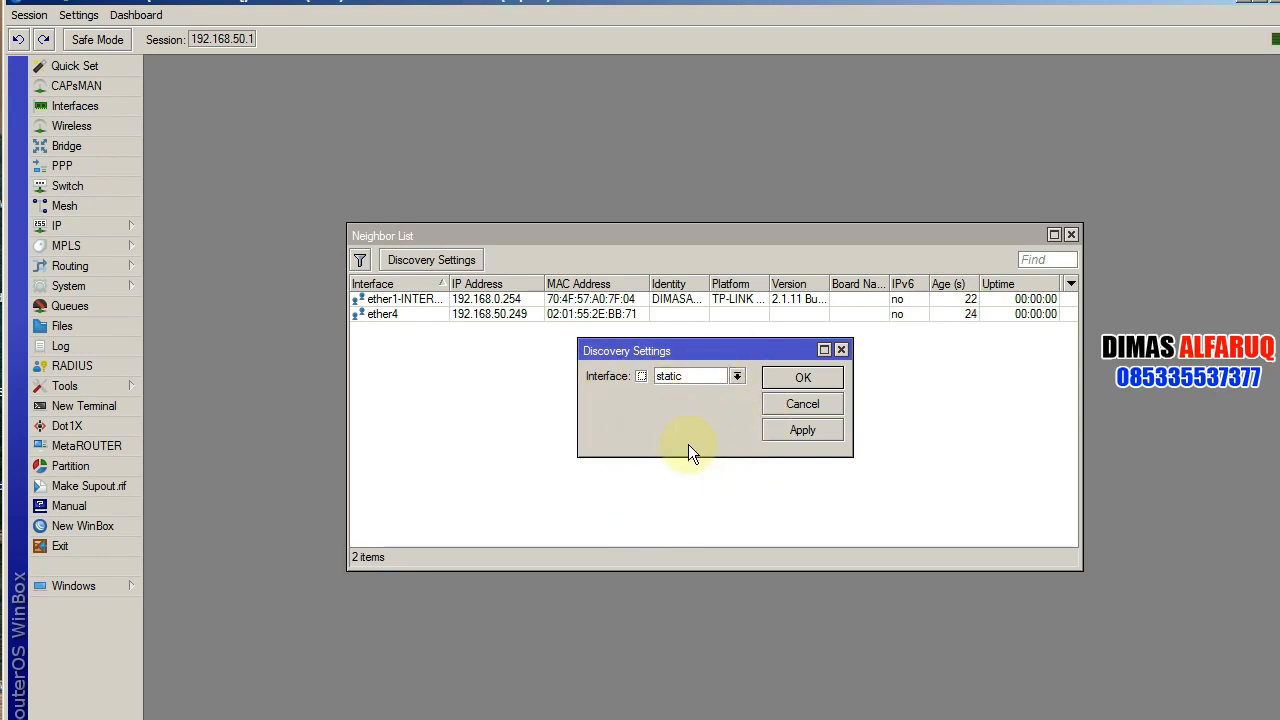
click(742, 376)
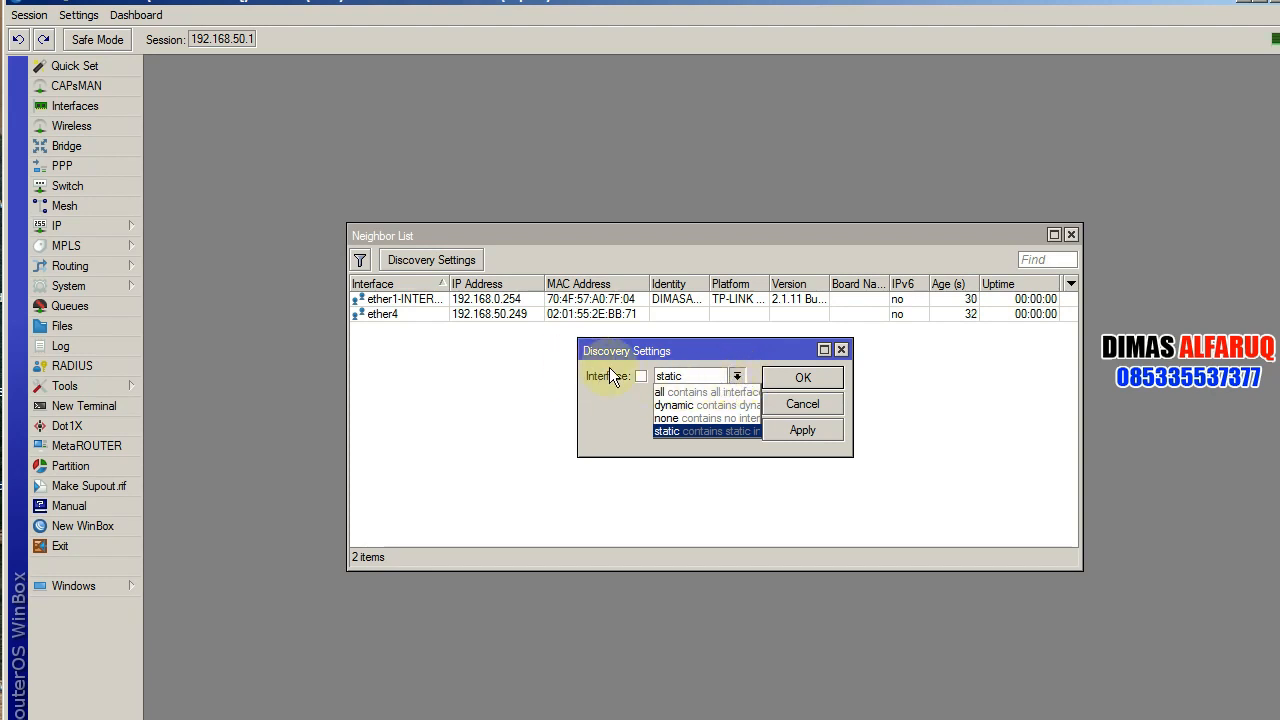
click(680, 414)
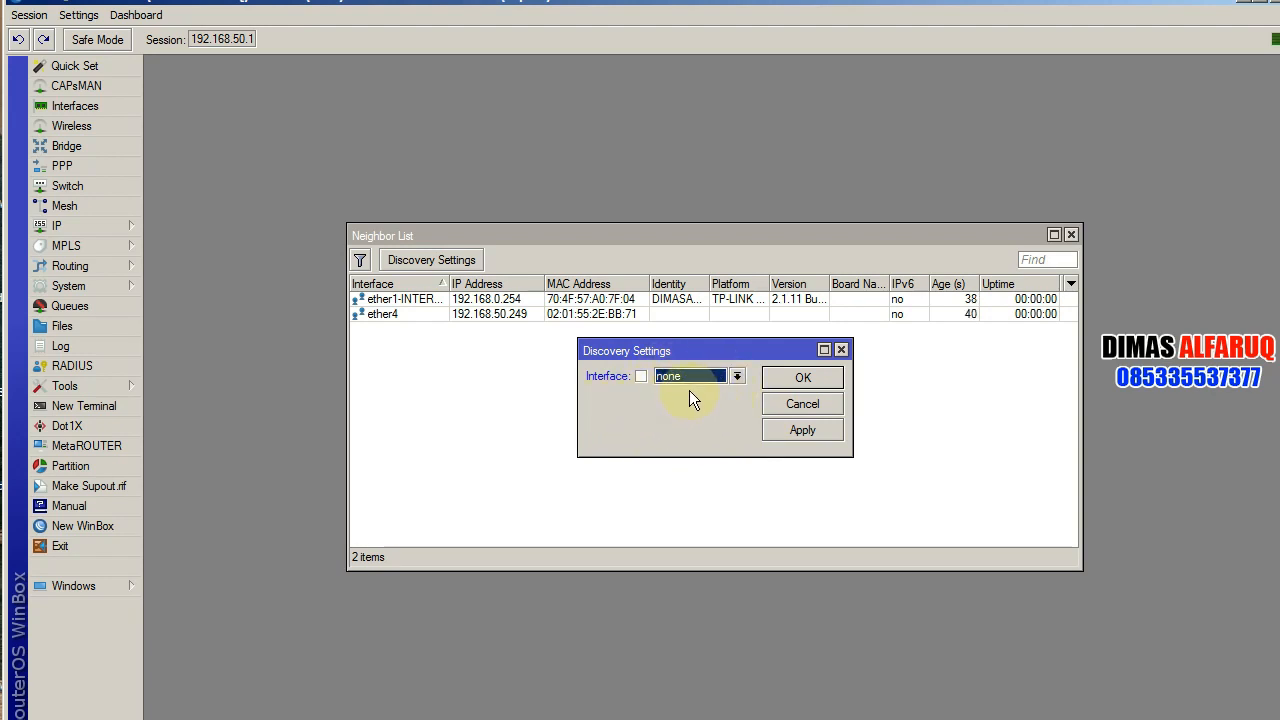
click(798, 430)
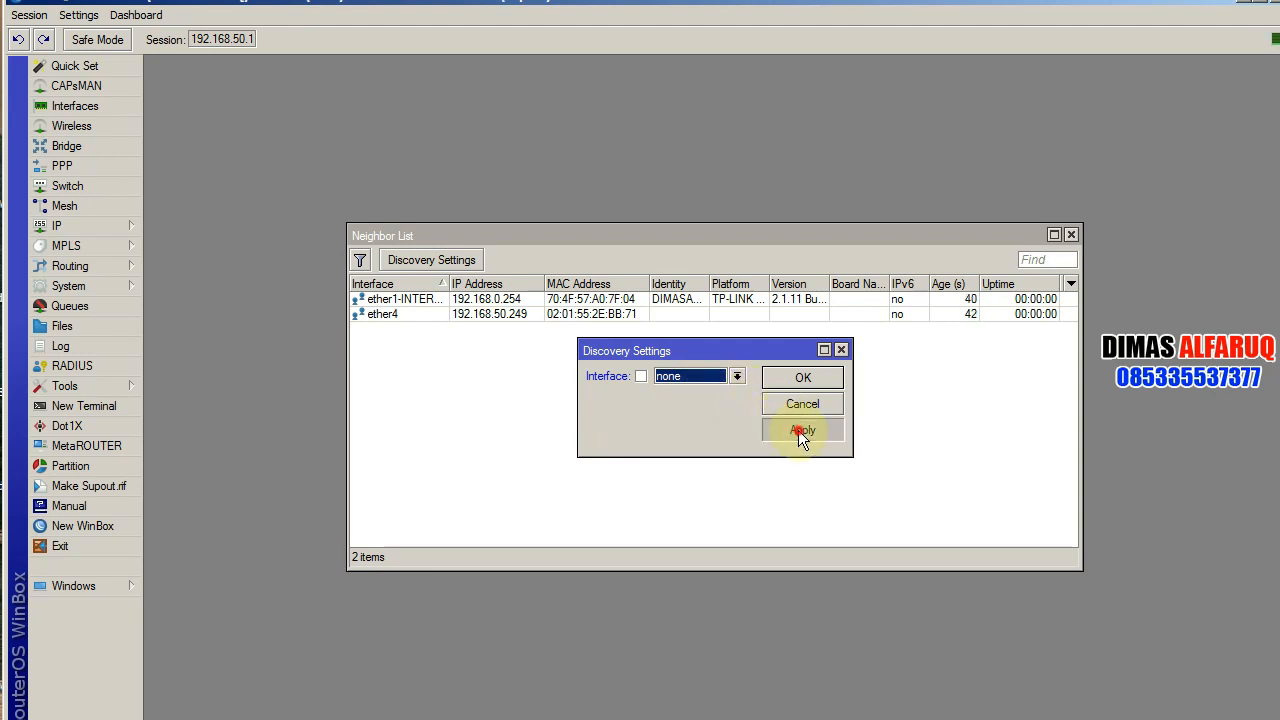
click(803, 376)
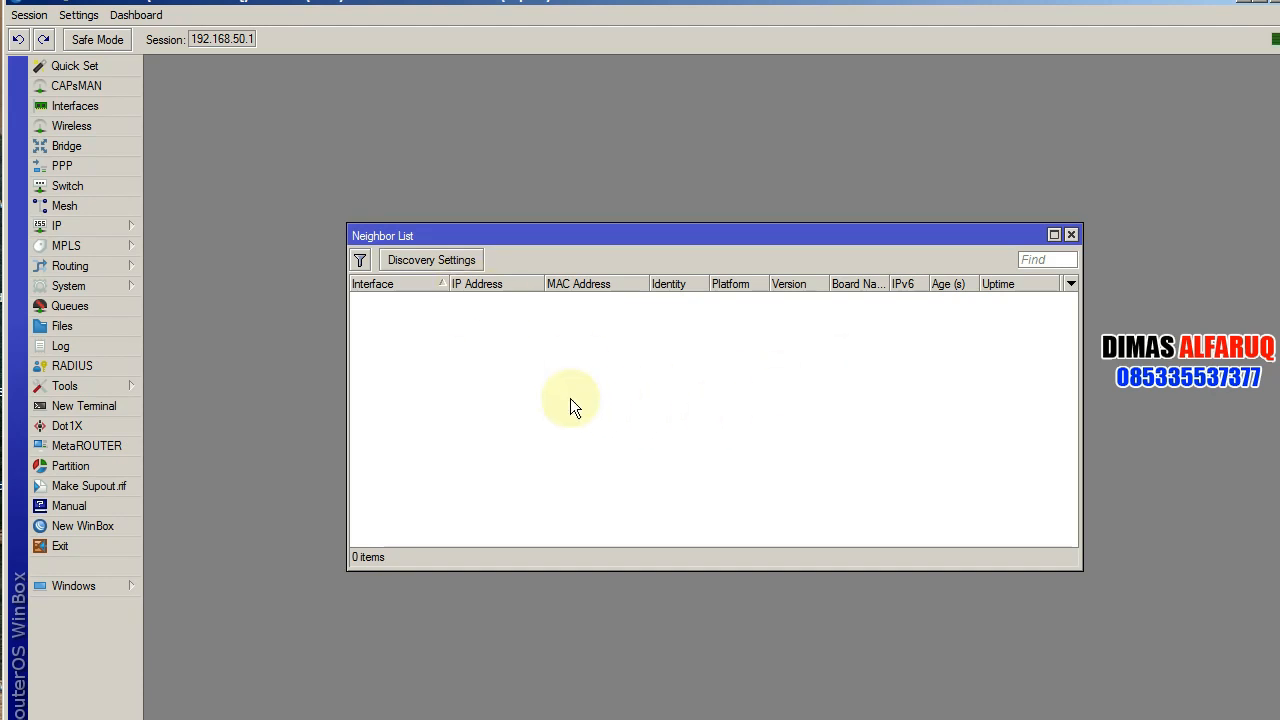
click(1071, 235)
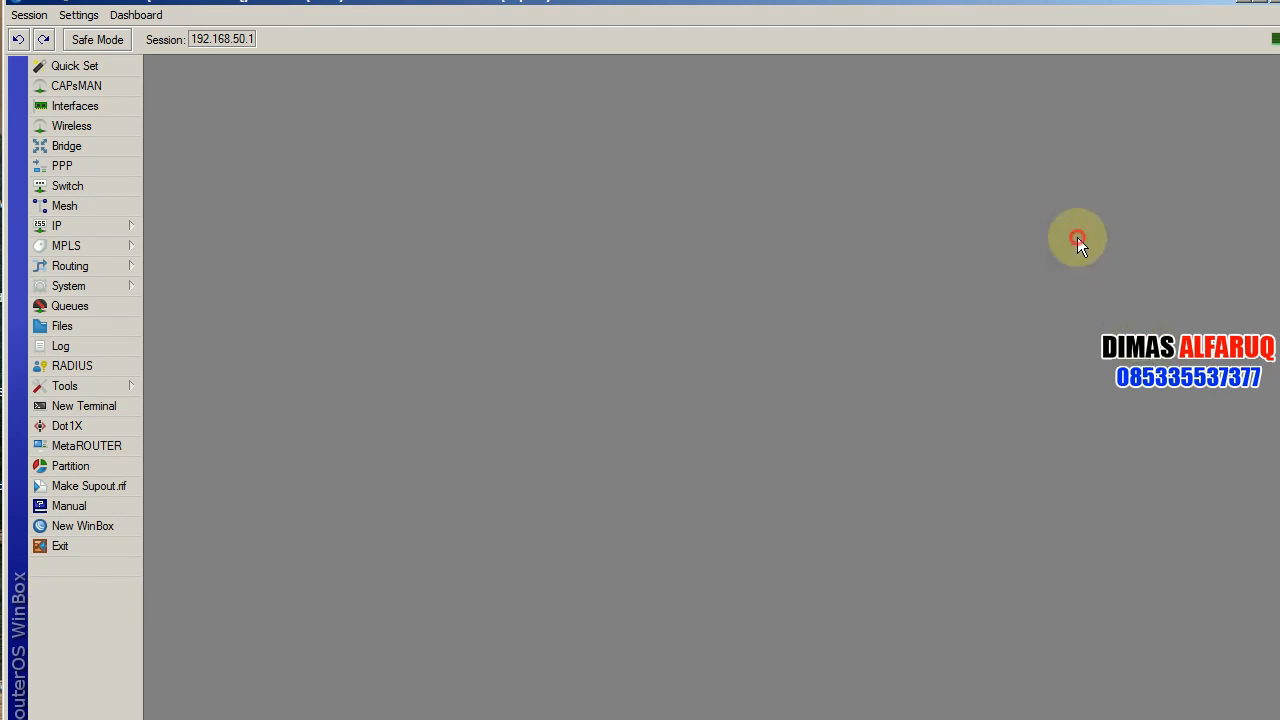
Step: Disconnect the router session and refresh the discovered neighbors in the login window
click(29, 15)
click(77, 169)
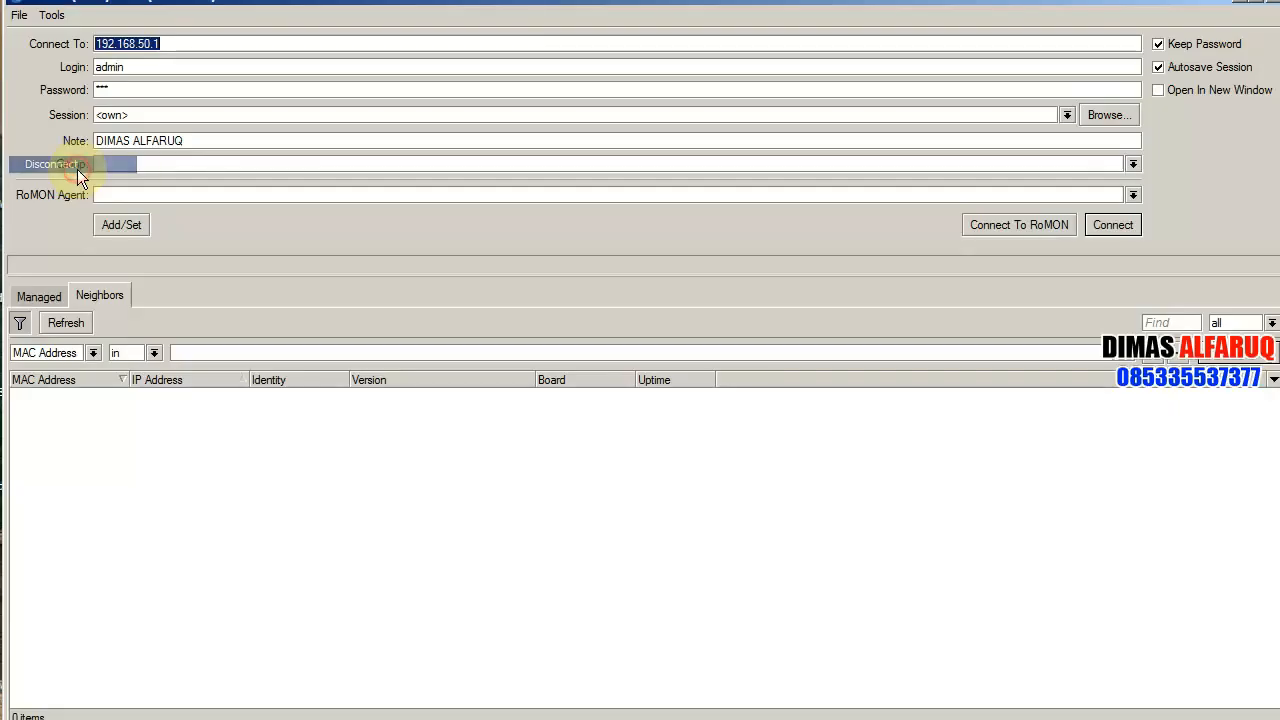
click(70, 323)
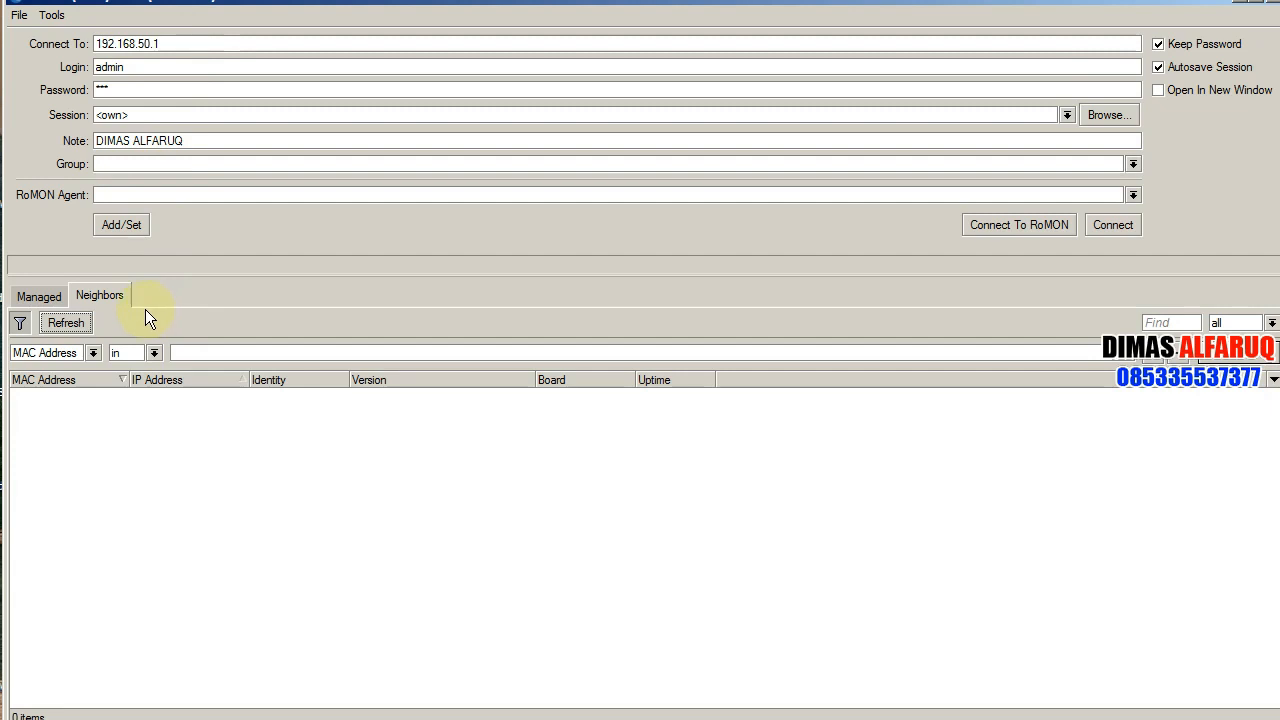
click(97, 293)
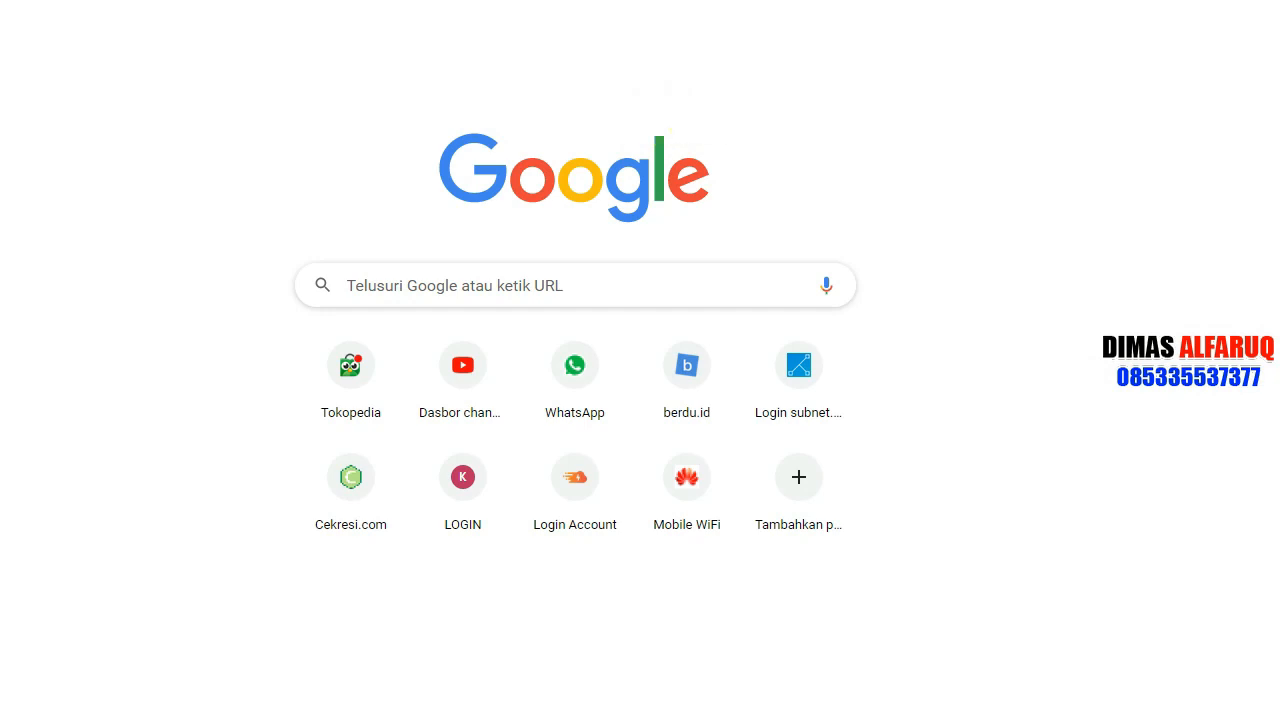
Step: Switch to Chrome and open the Tenda router's admin page at 192.168.0.1
key(alt+f)
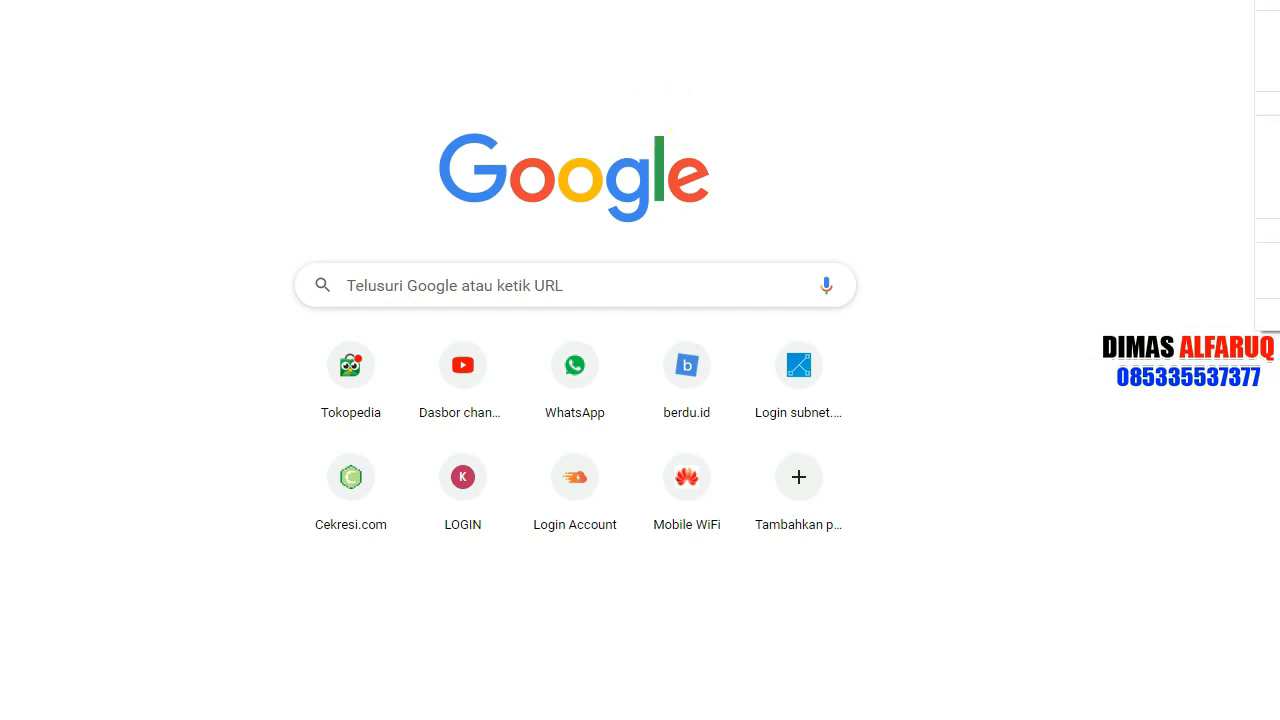
mouse_move(1270, 73)
key(Escape)
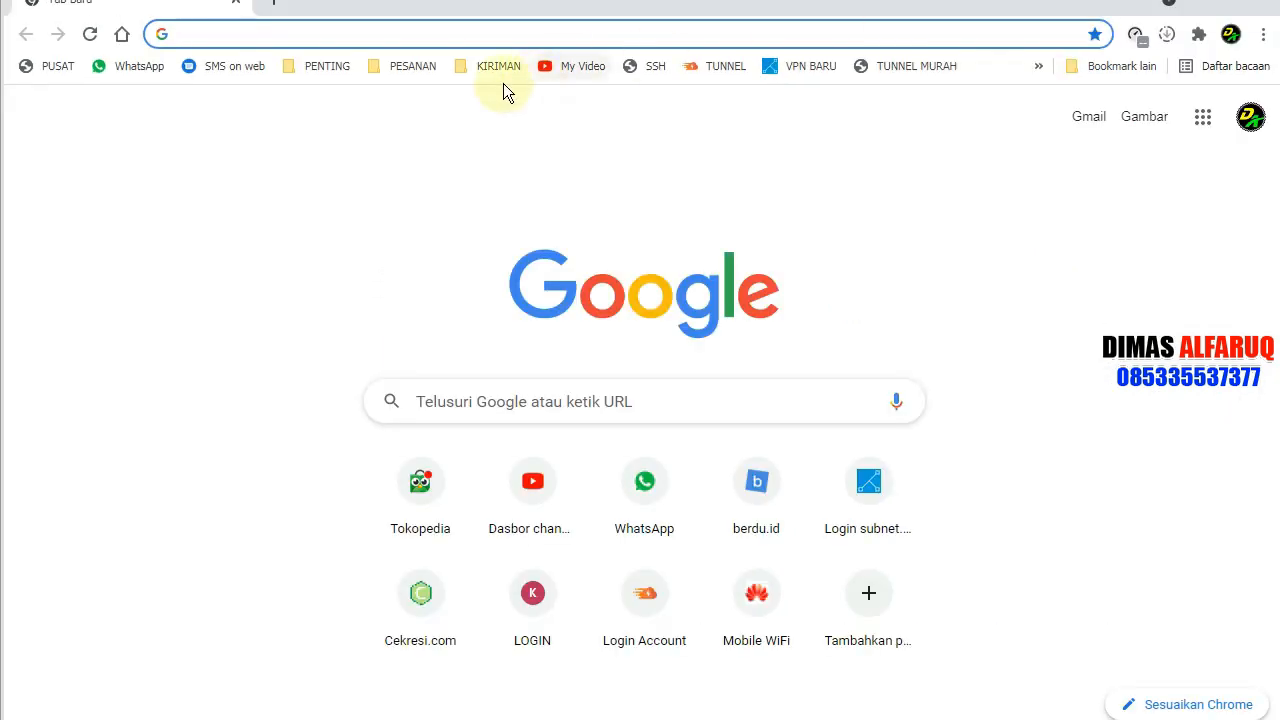
click(337, 29)
text(192.168.0.1)
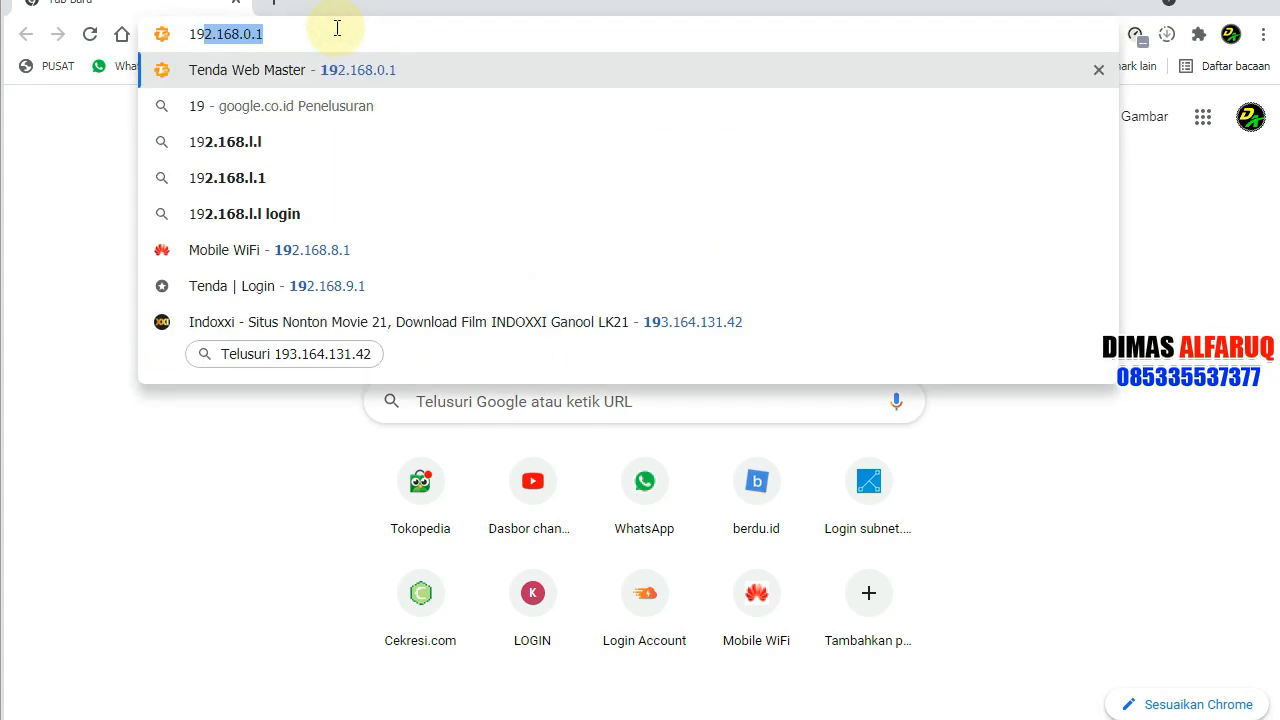
key(Return)
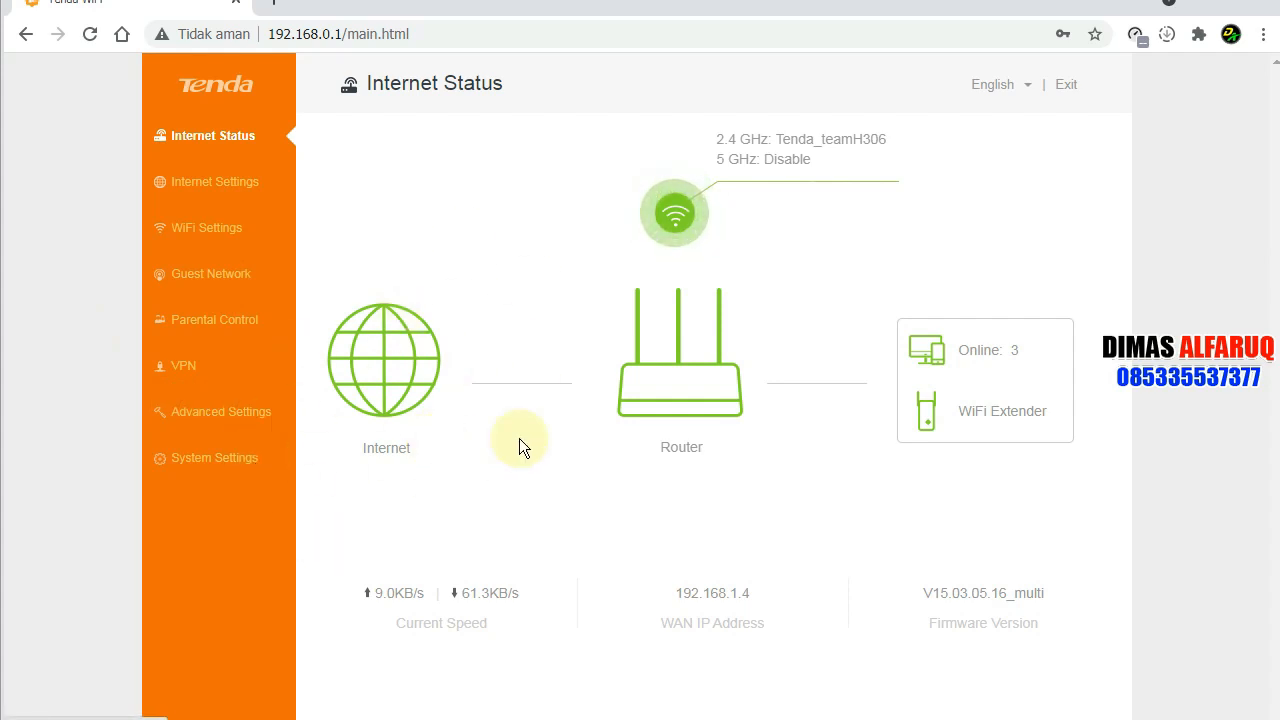
Step: Try to copy the 2.4G local host's IP address from the Tenda attached devices into WinBox's Connect To address
click(1023, 362)
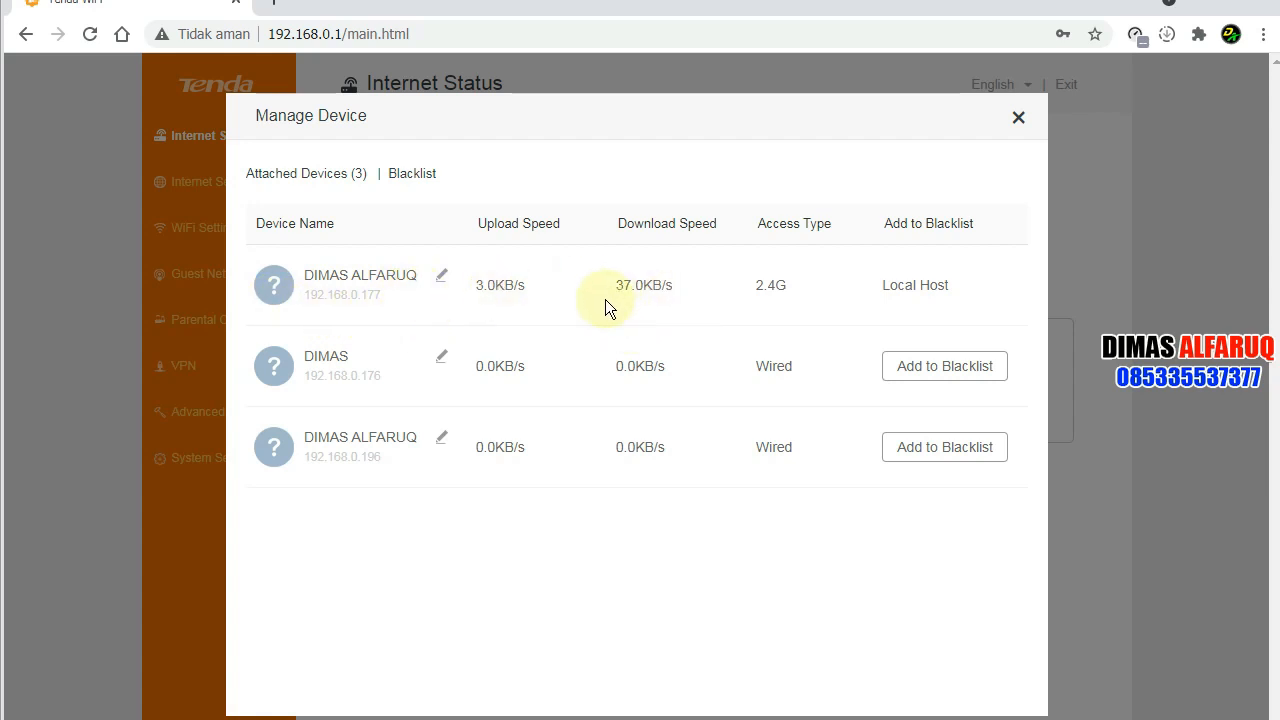
drag(400, 295, 304, 295)
right_click(326, 294)
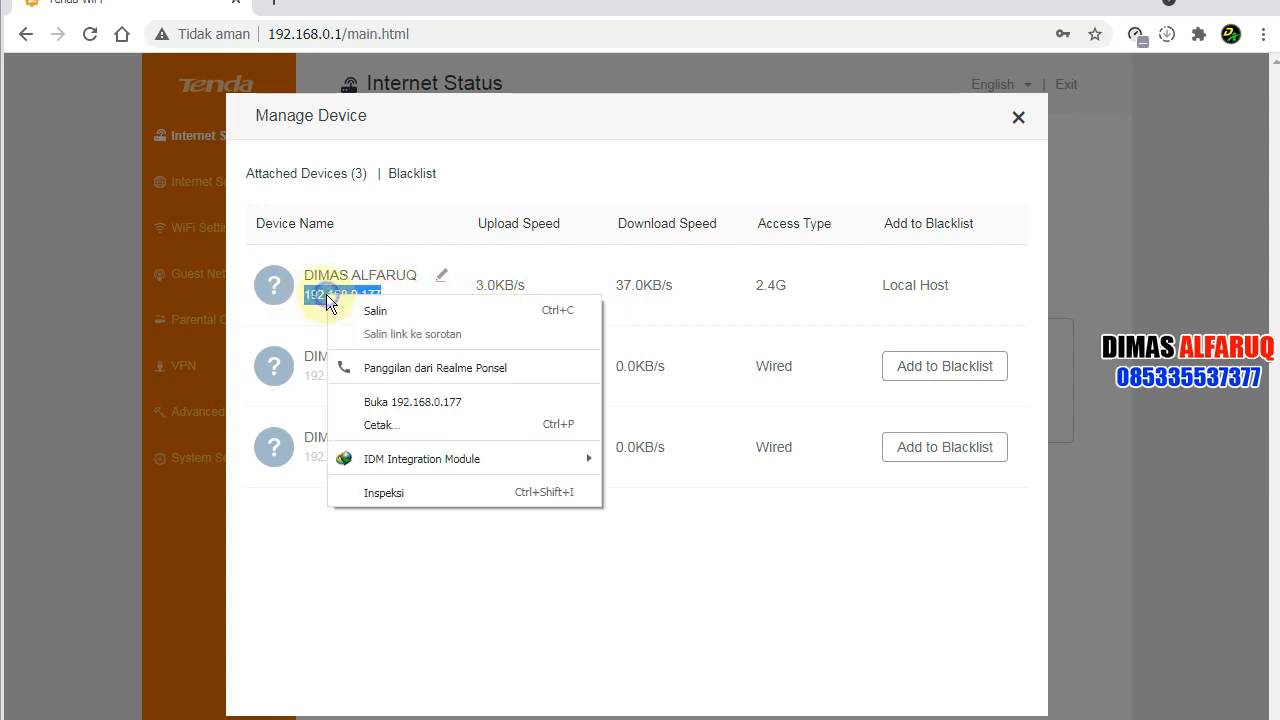
click(370, 312)
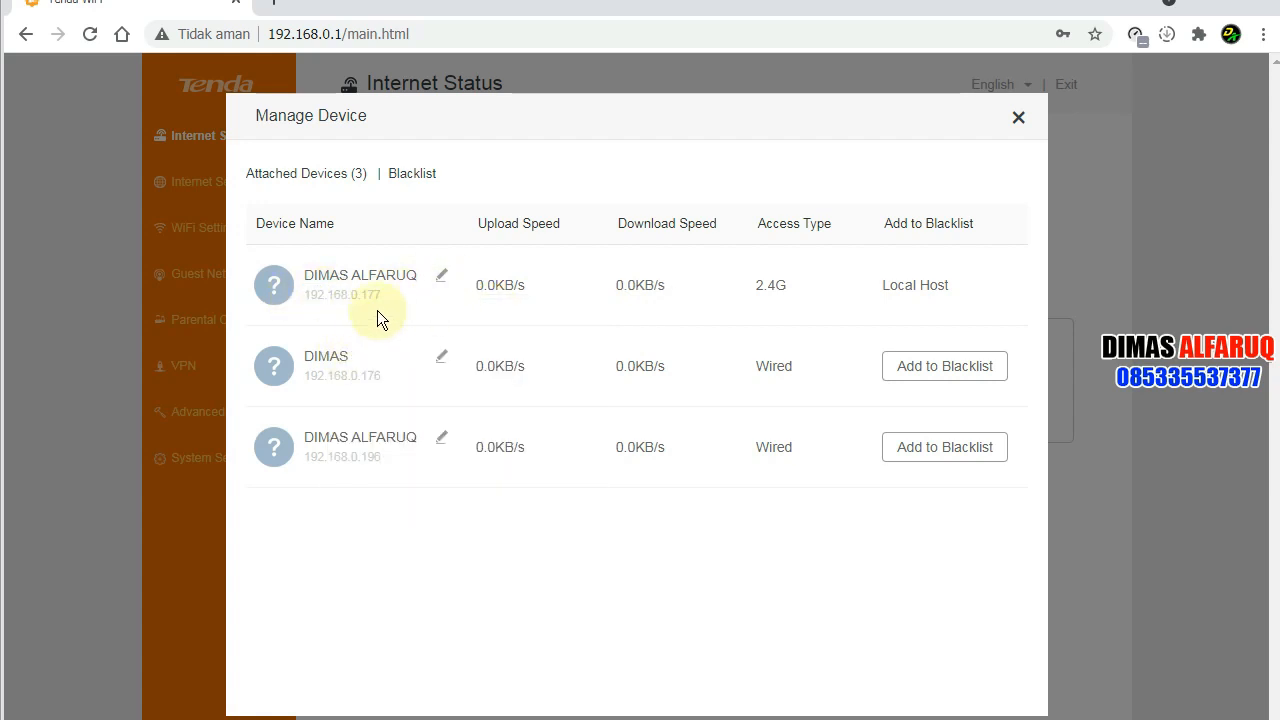
click(1018, 118)
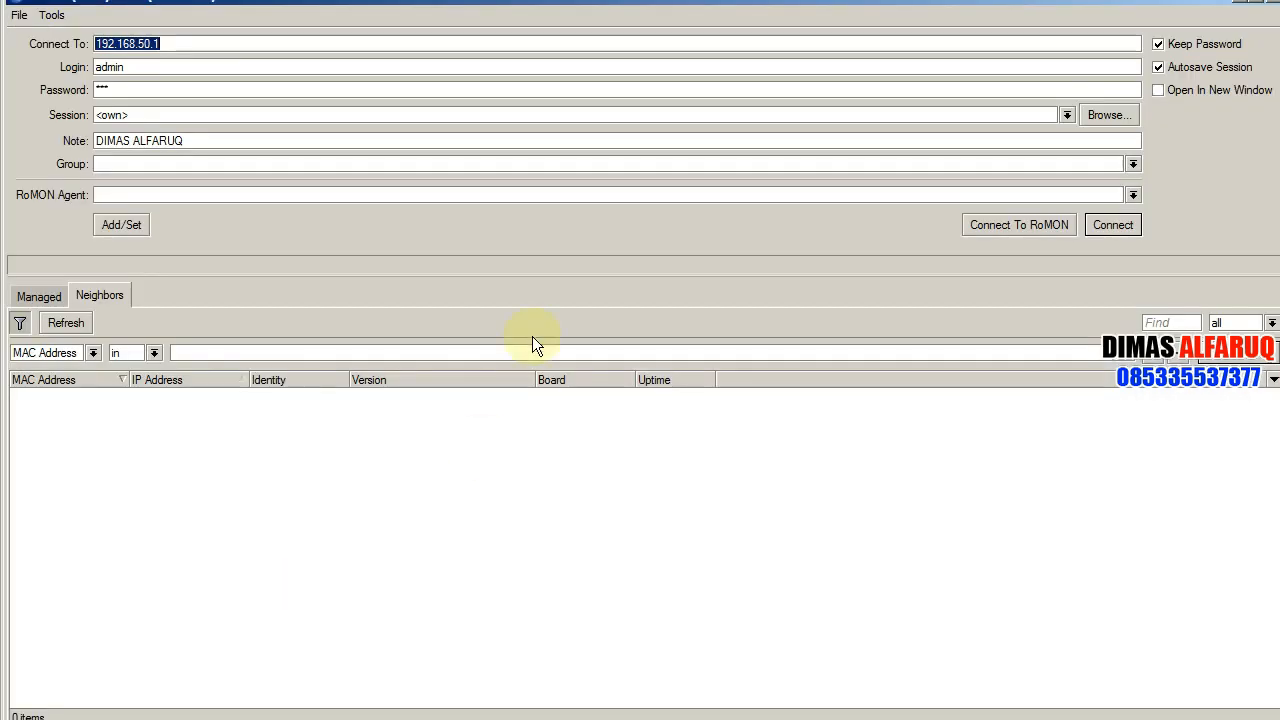
right_click(158, 46)
click(188, 88)
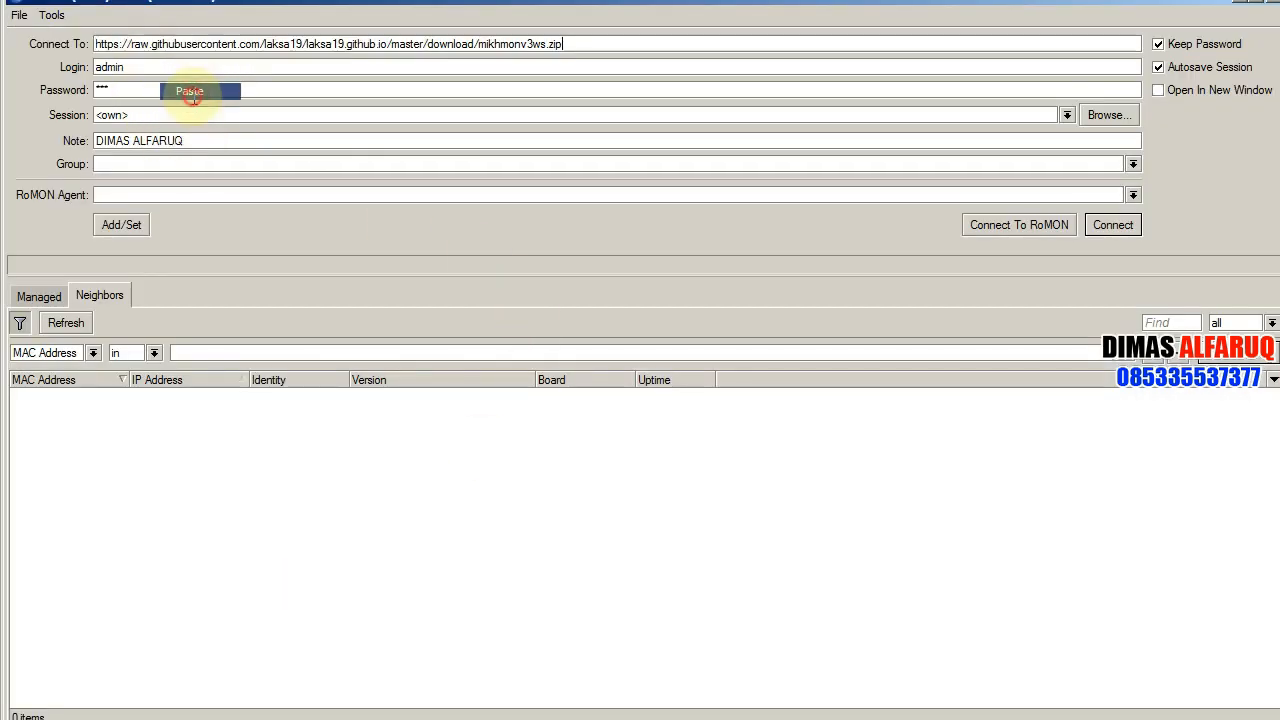
Step: Replace WinBox's Connect To address with the local host's IP 192.168.0.177, connect to the router and enlarge the session window
triple_click(596, 43)
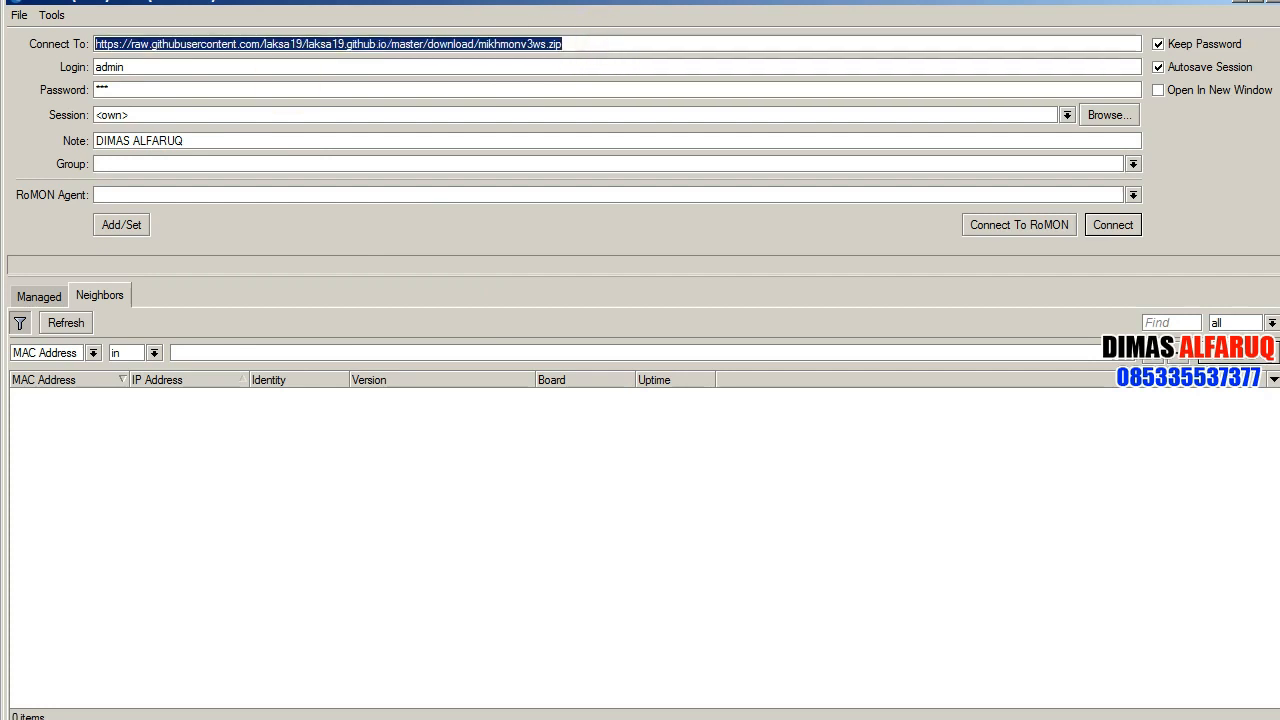
key(BackSpace)
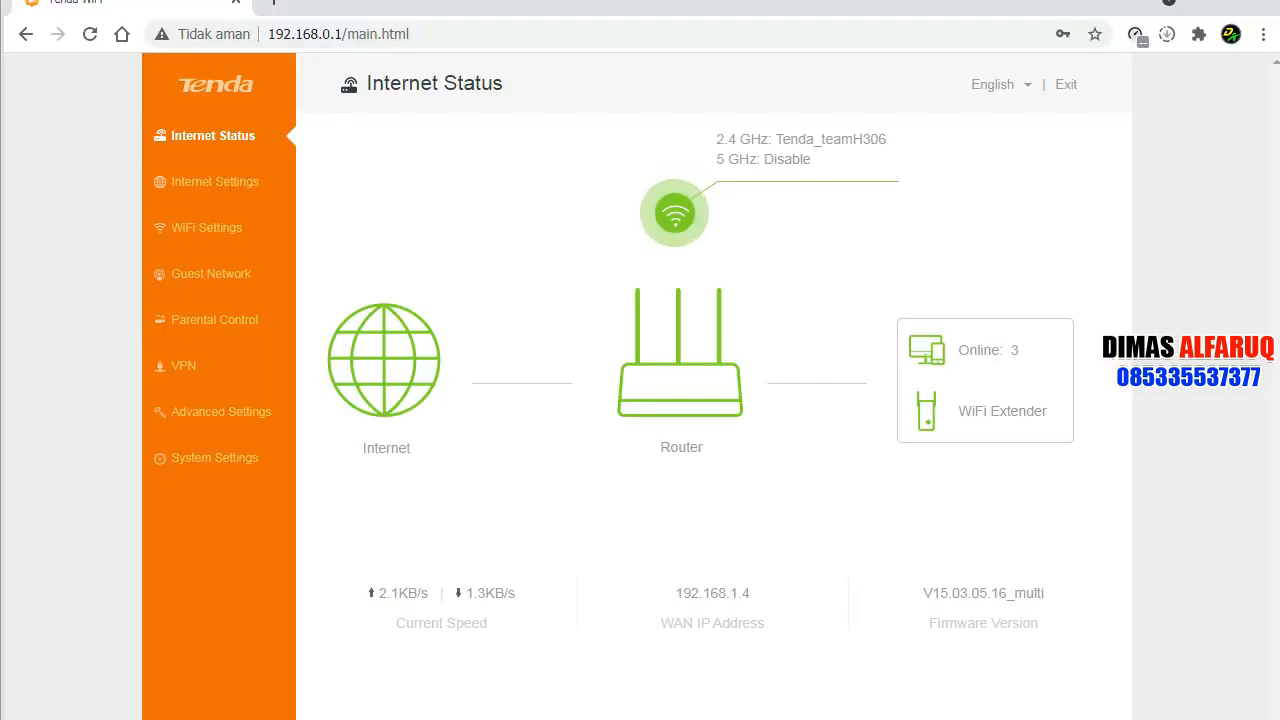
click(1011, 351)
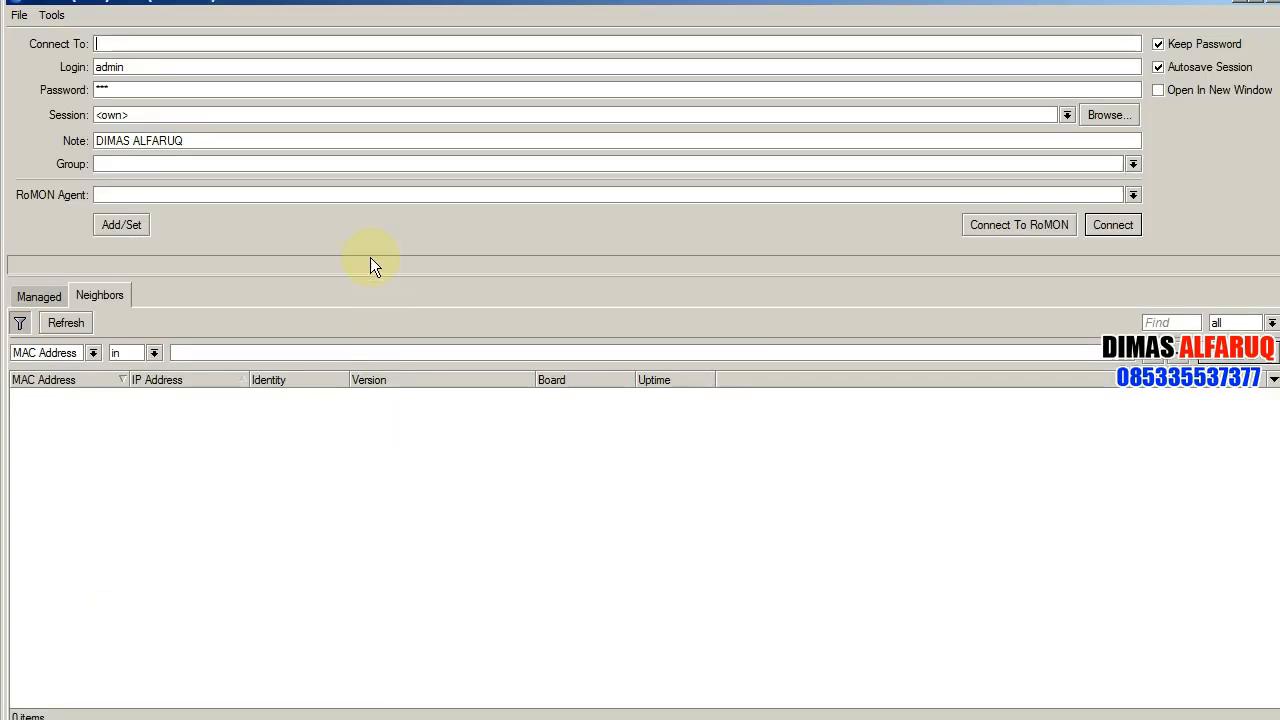
text(192.168.0.177)
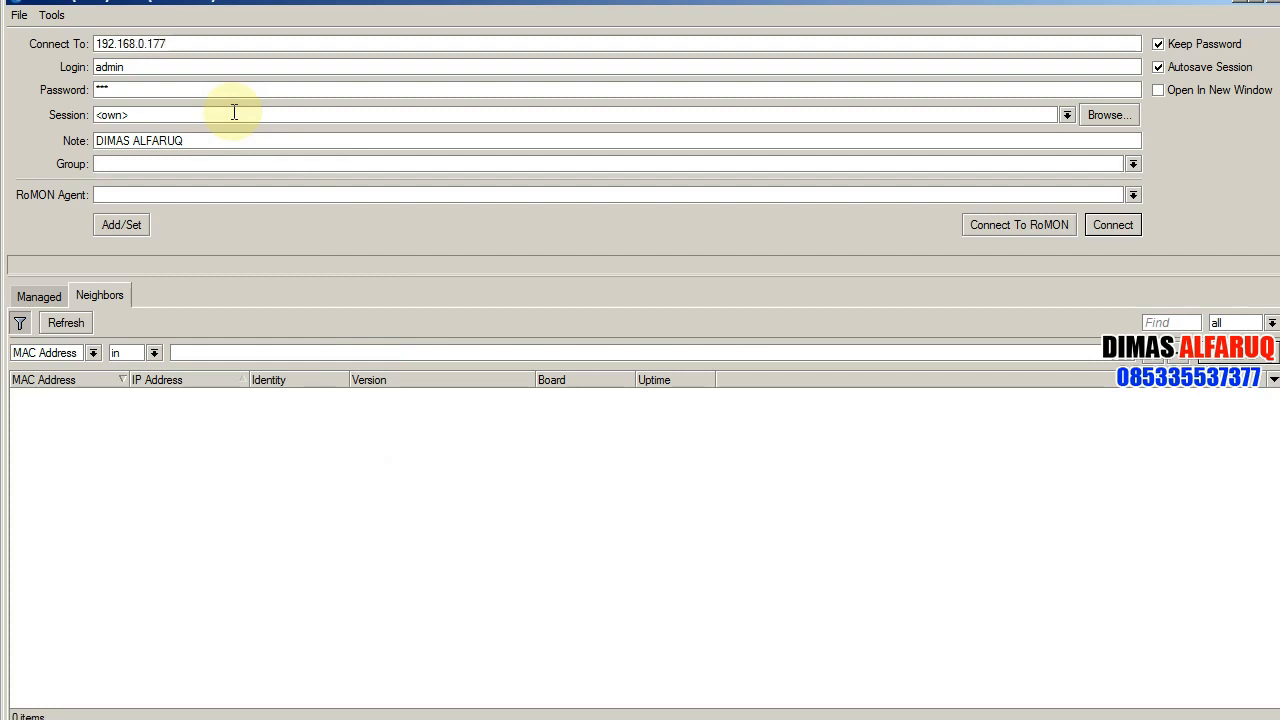
click(1124, 226)
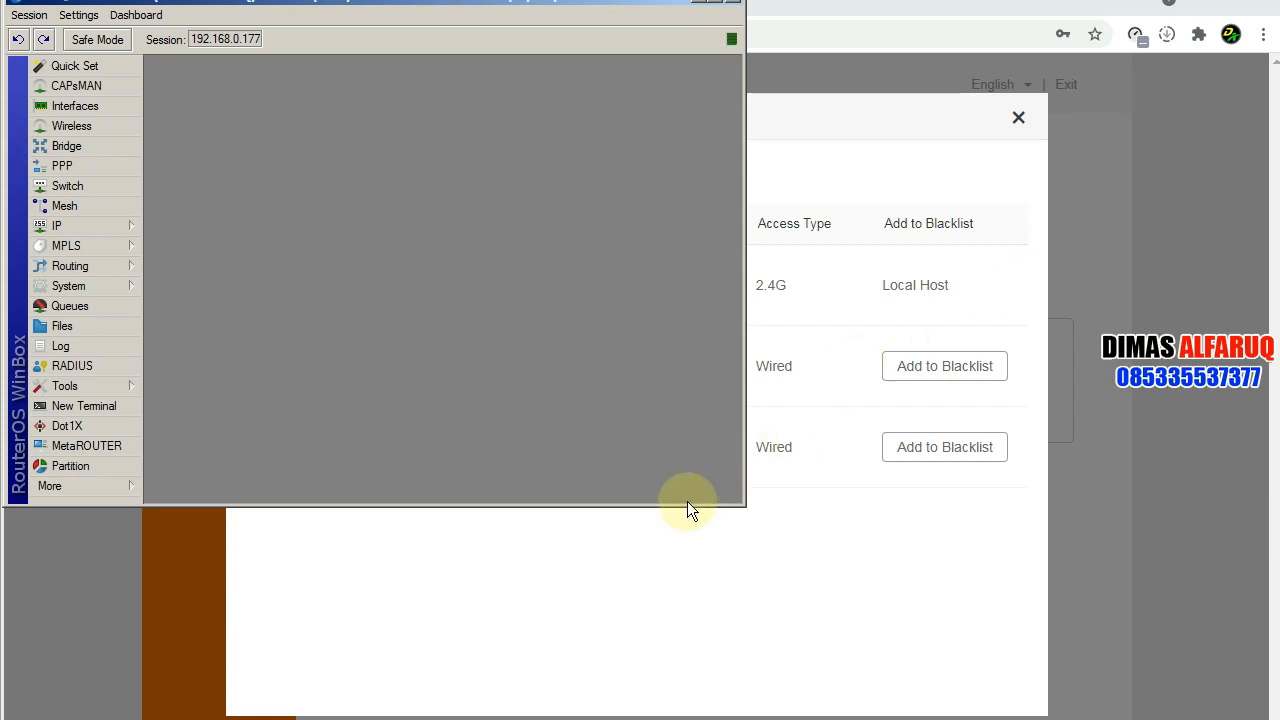
drag(742, 502, 1262, 716)
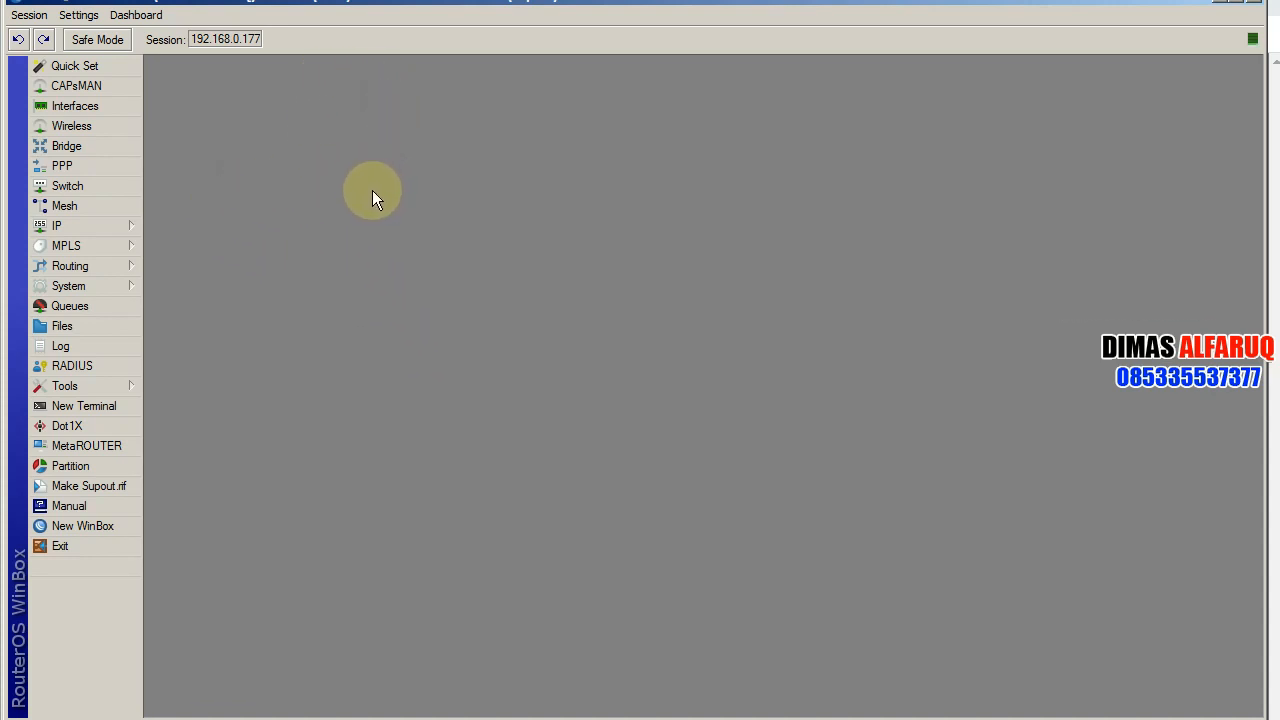
Step: Open the router's IP address list and widen the Address column to examine the full addresses
click(113, 231)
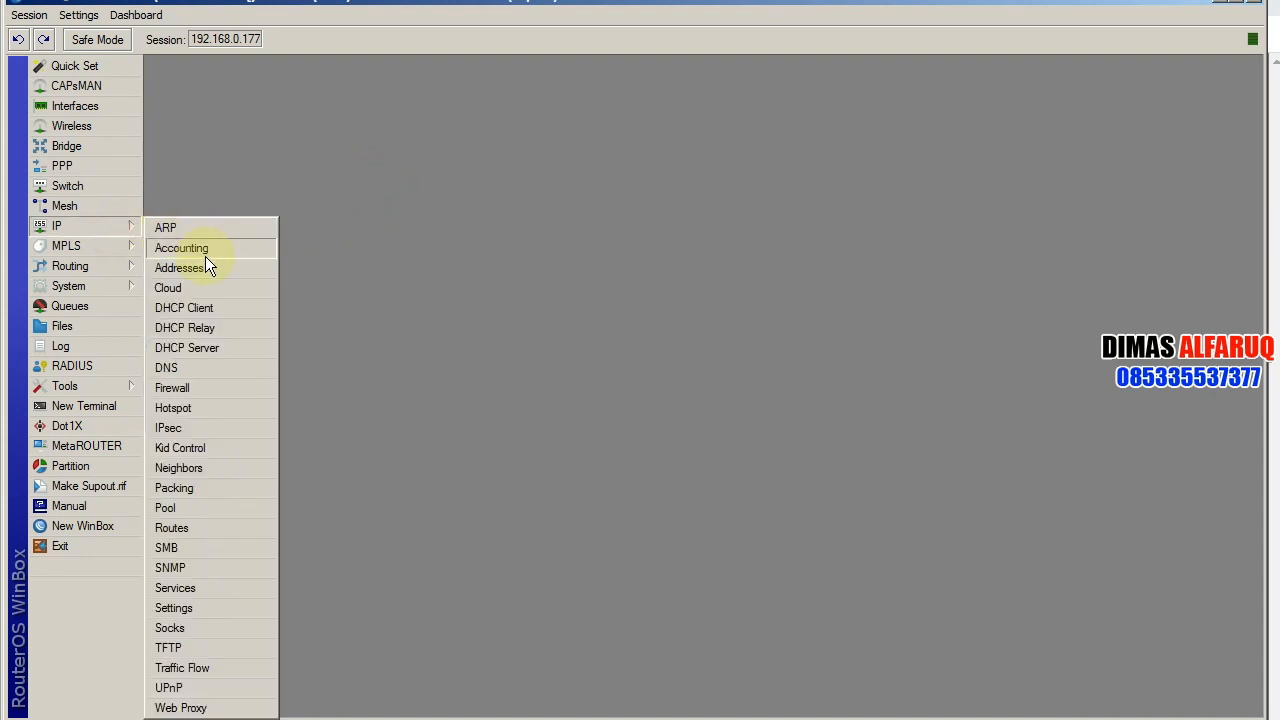
click(205, 267)
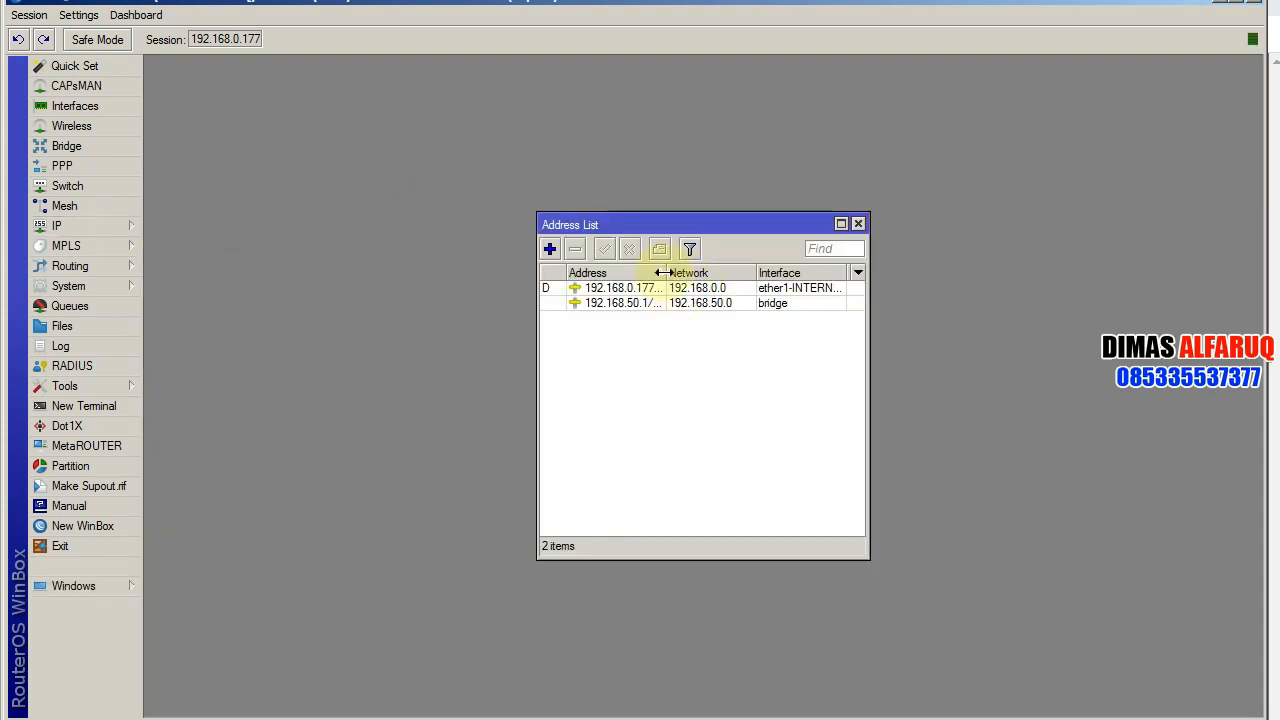
drag(667, 272, 745, 272)
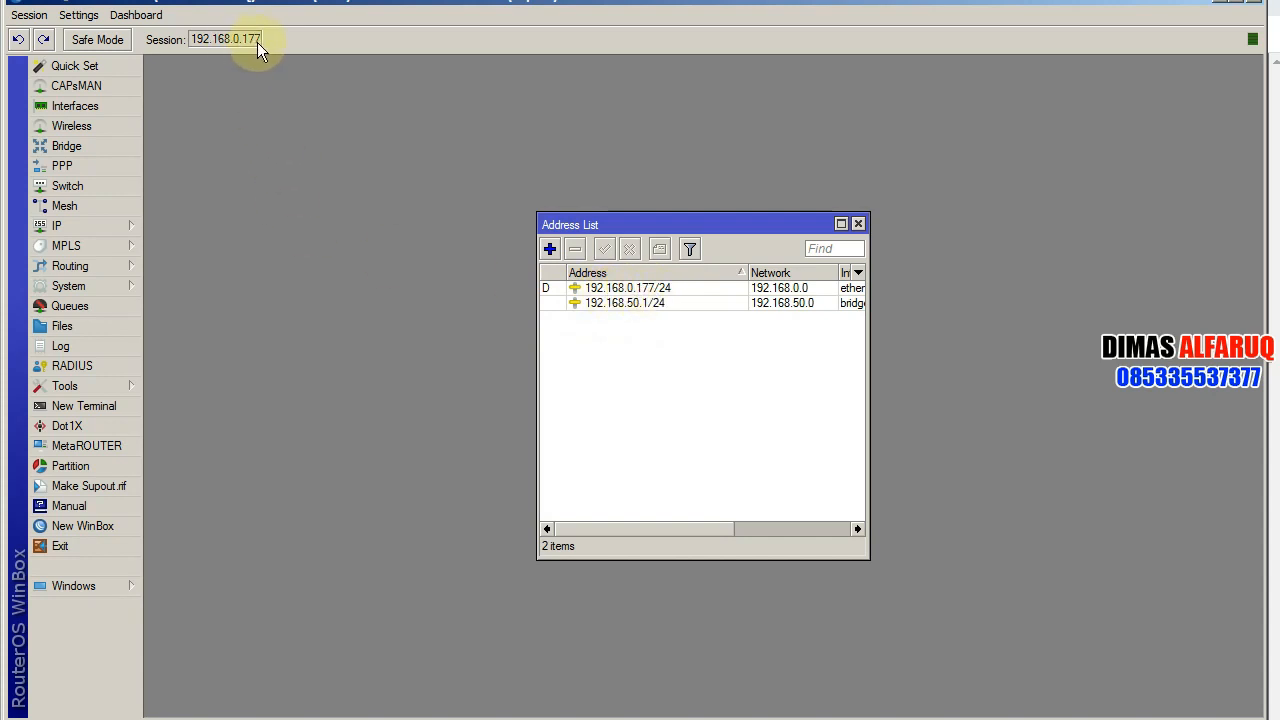
click(29, 15)
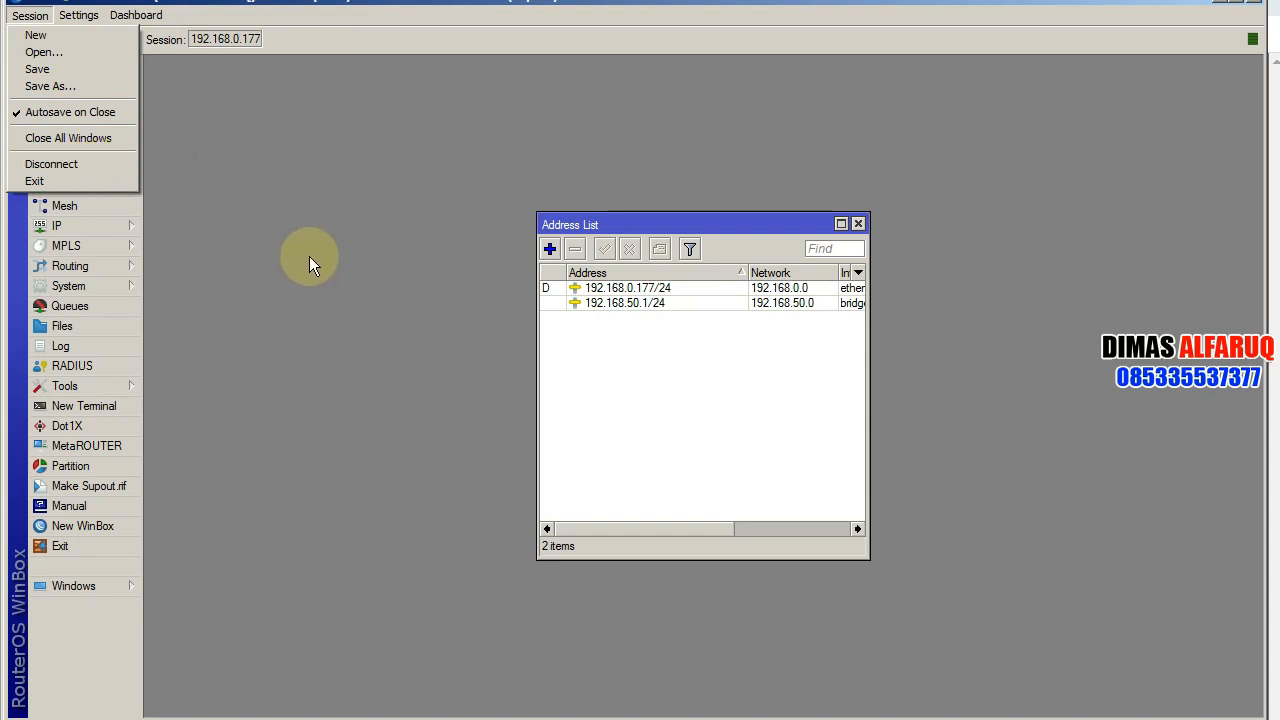
click(251, 284)
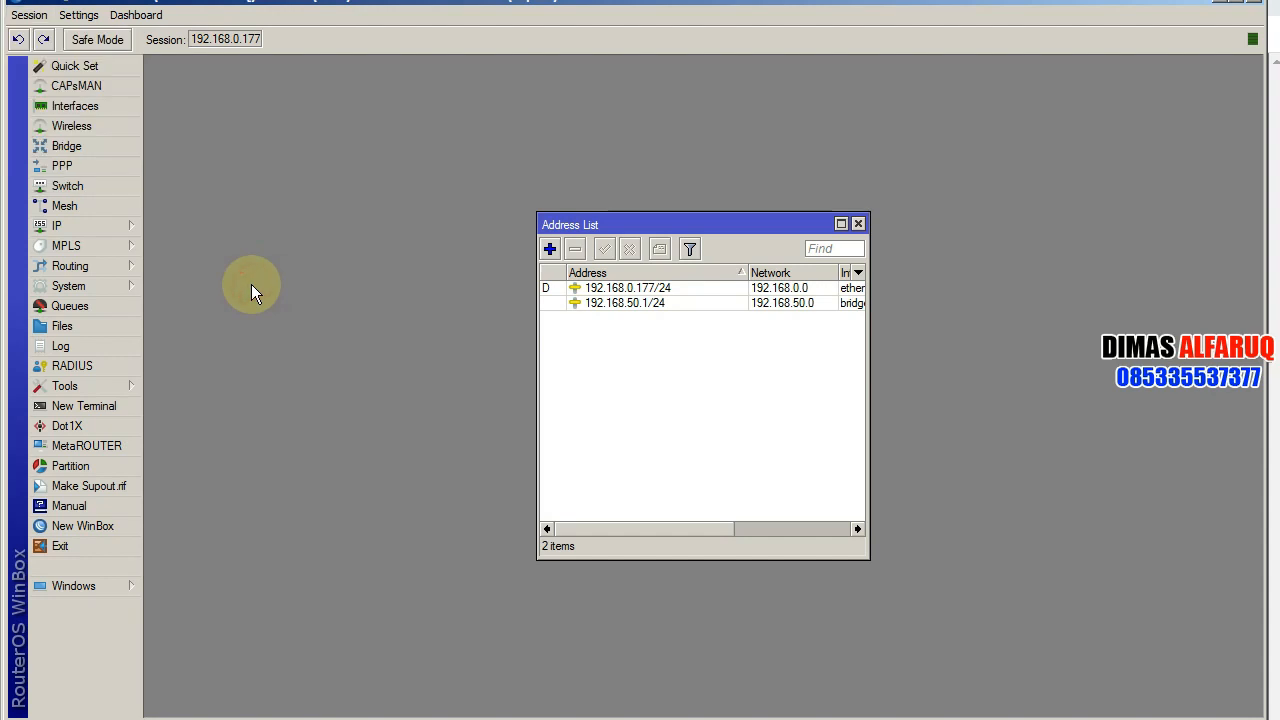